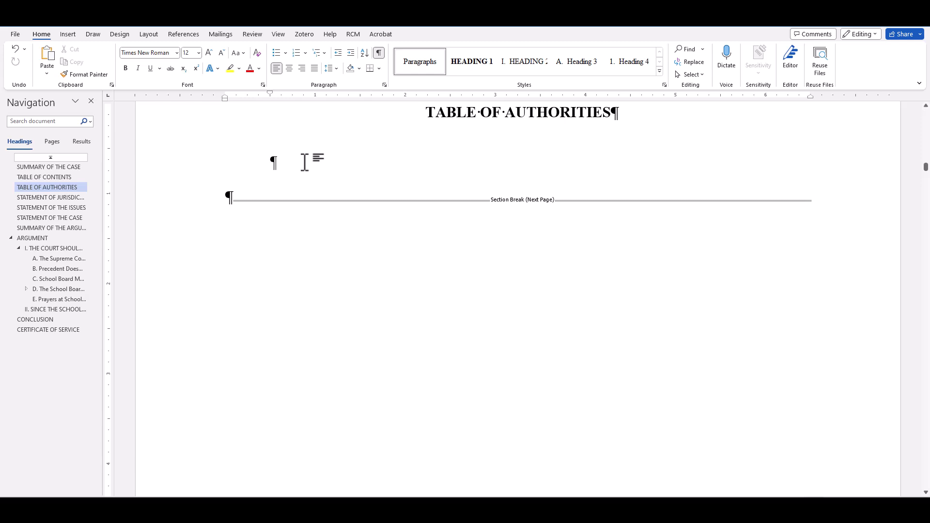
- Hide the formatting marks and insert a table of authorities covering all categories, with passim, original formatting, dotted leaders and the template format
left_click(379, 52)
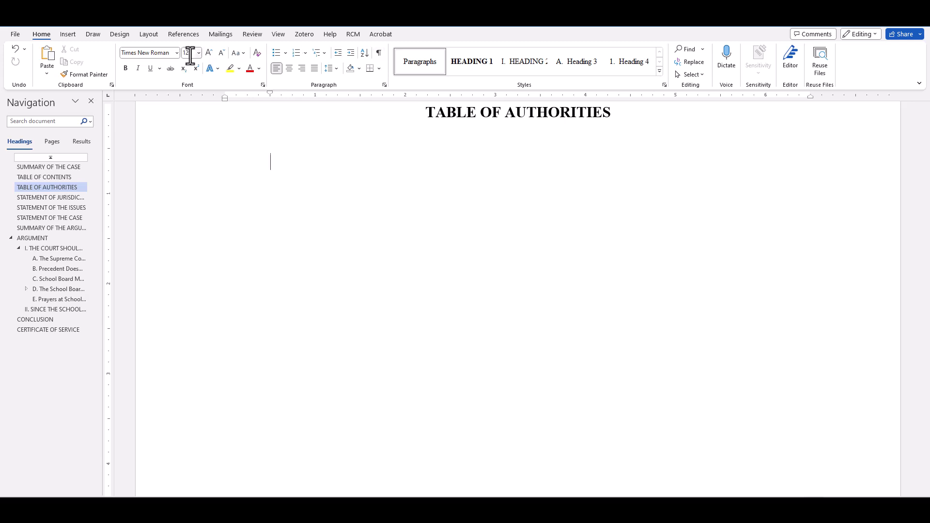
left_click(190, 37)
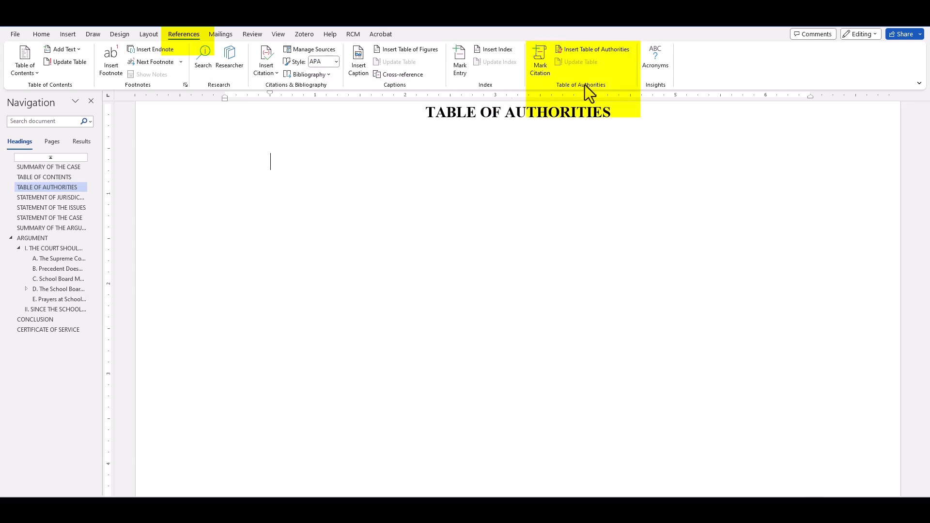
left_click(586, 50)
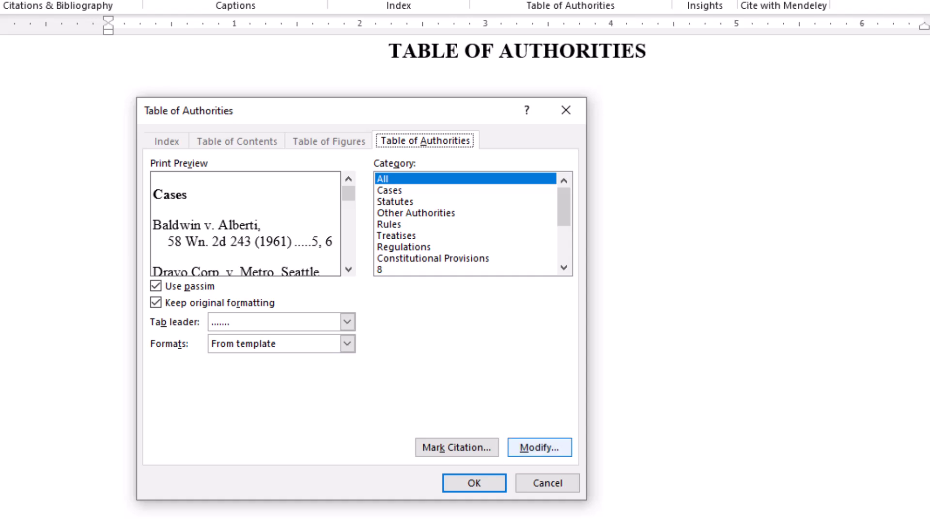
left_click(540, 447)
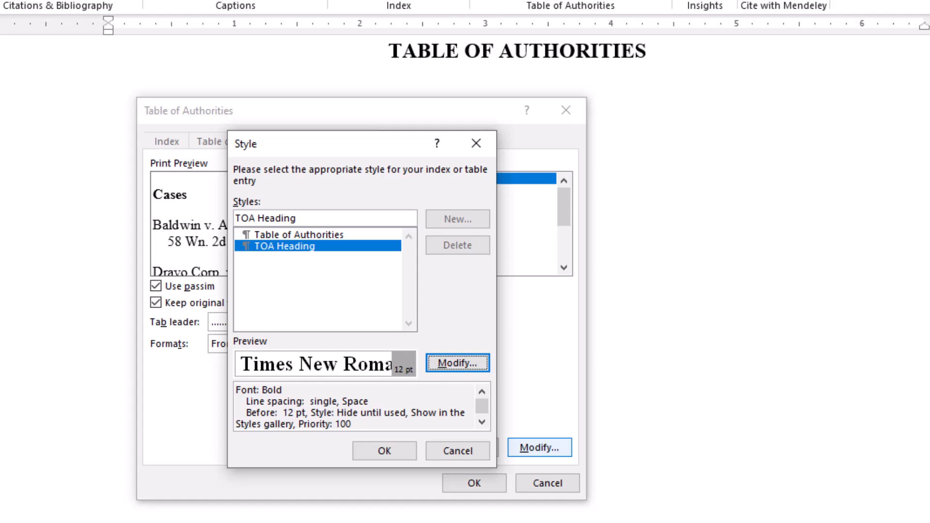
left_click(385, 451)
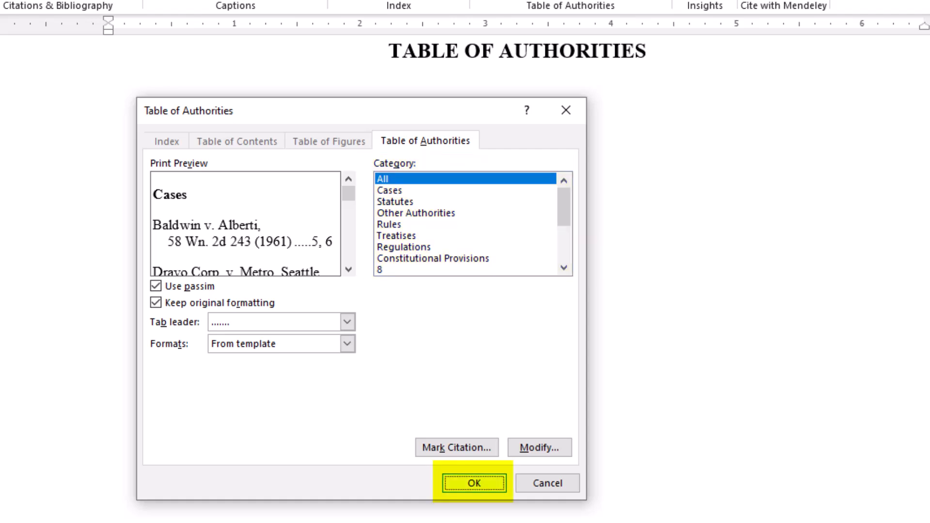
key("Return")
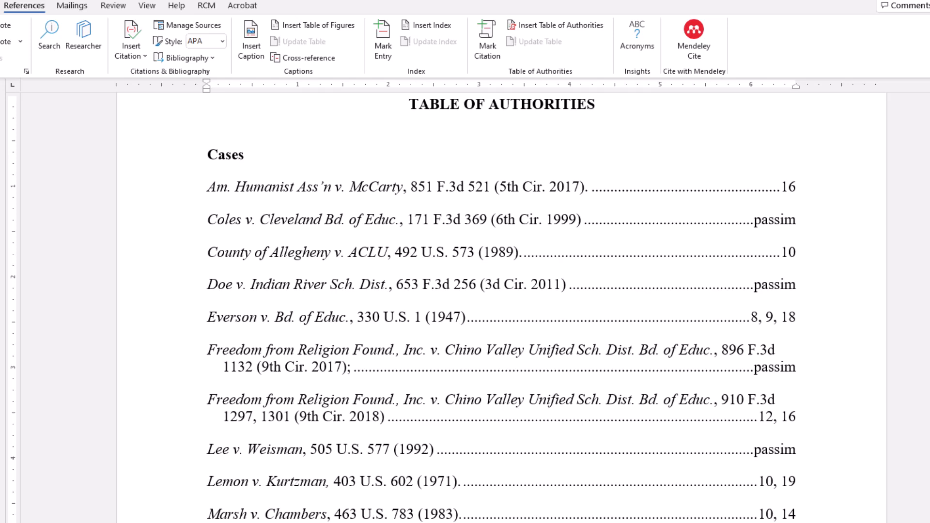
- Italicize the case name Wallace v. Jaffree in the body text citation to 472 U.S. 38, 61 (1985)
scroll(502, 308, "down", 3)
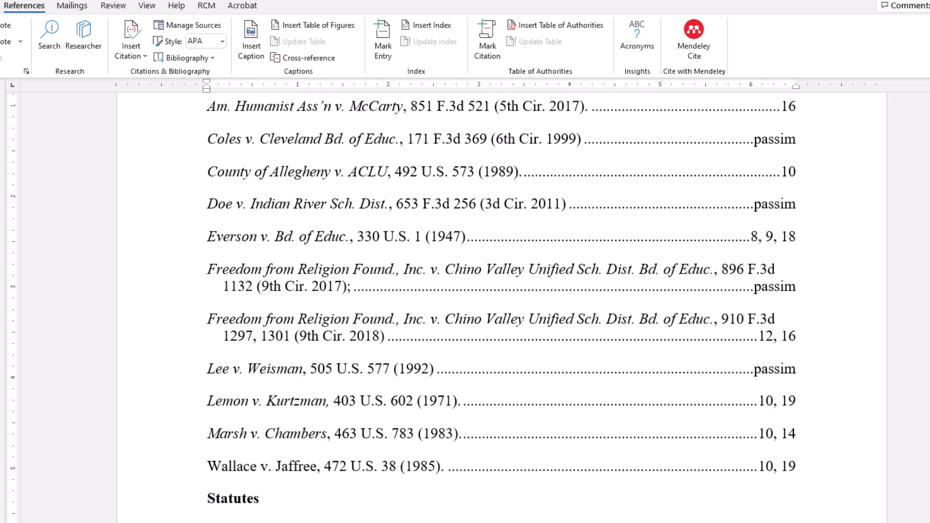
scroll(502, 307, "down", 3)
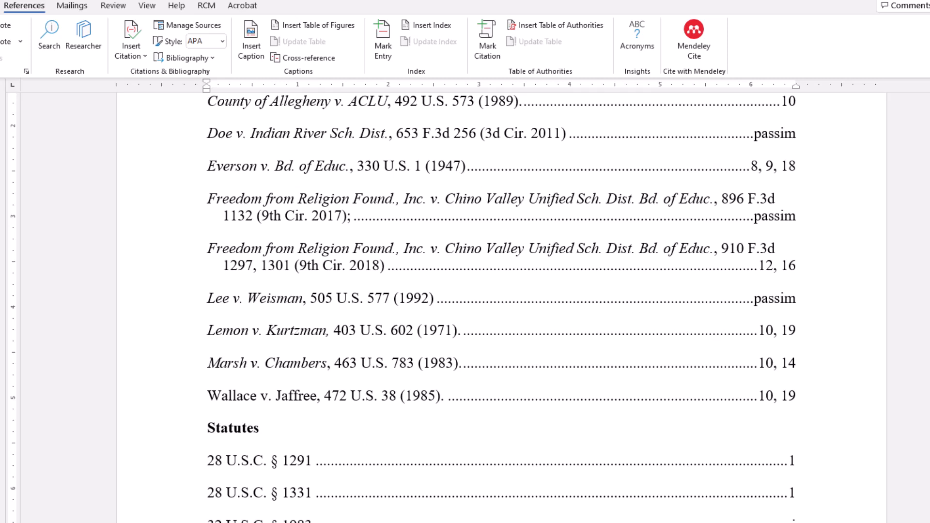
scroll(501, 307, "down", 1)
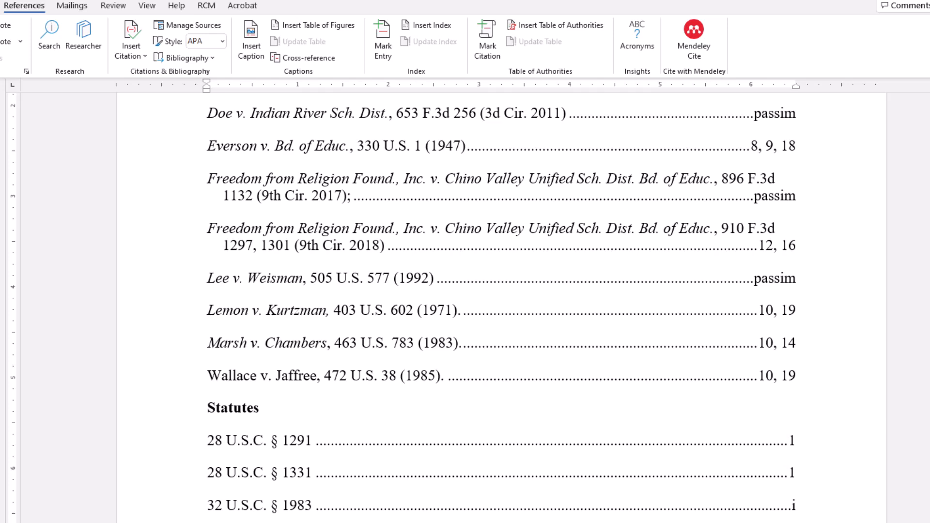
scroll(501, 307, "down", 2)
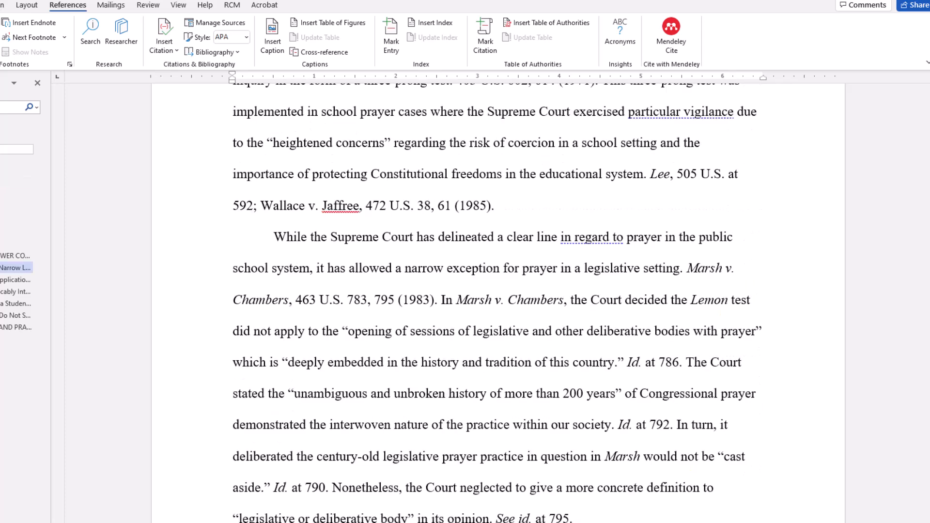
left_click_drag(261, 206, 360, 206)
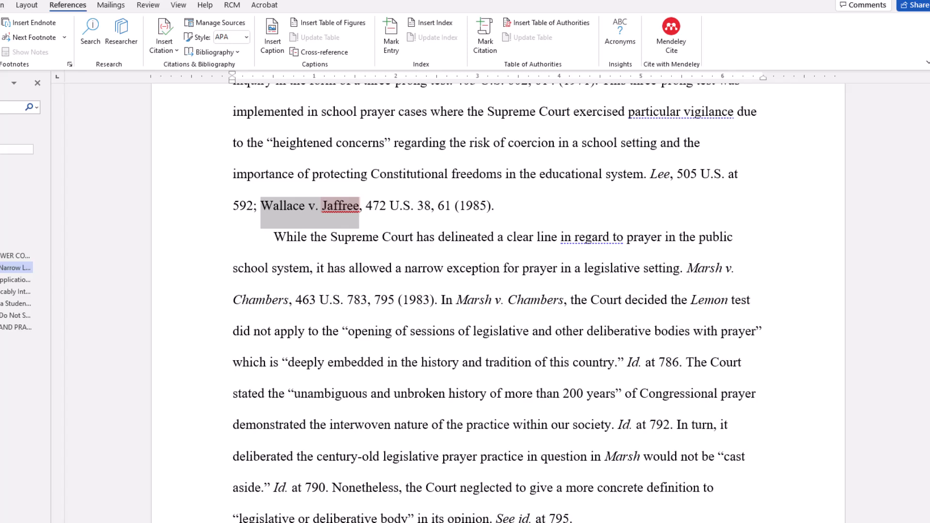
key("ctrl+i")
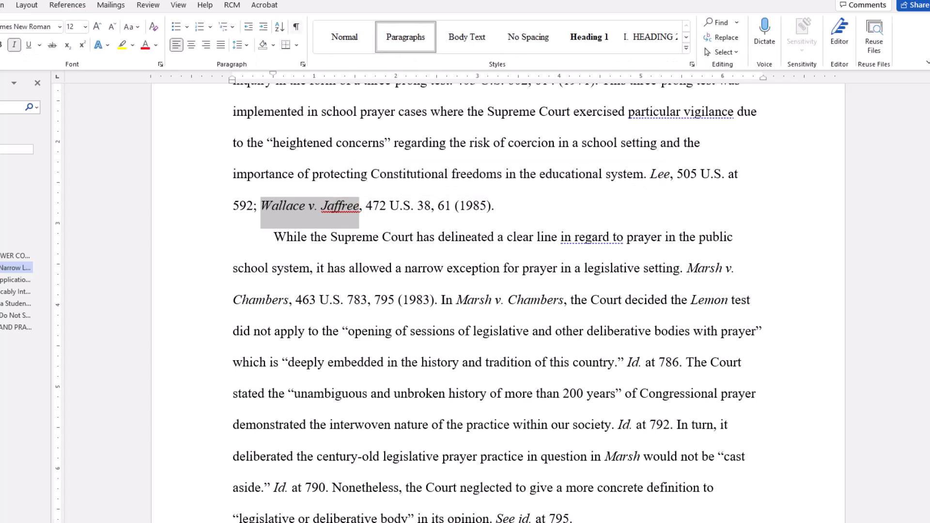
- Reveal the hidden citation fields and italicize Wallace v. Jaffree within the long citation of its TA field
left_click(296, 26)
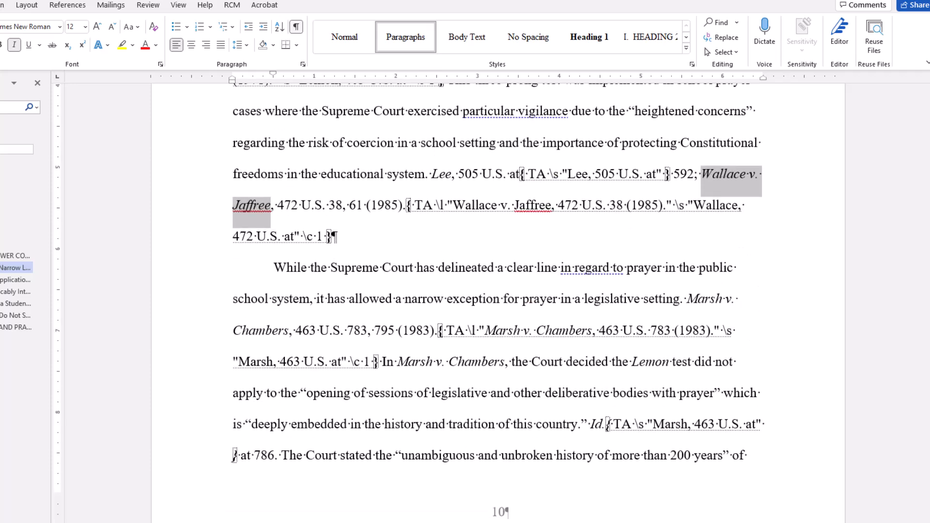
left_click(444, 205)
left_click_drag(453, 205, 551, 206)
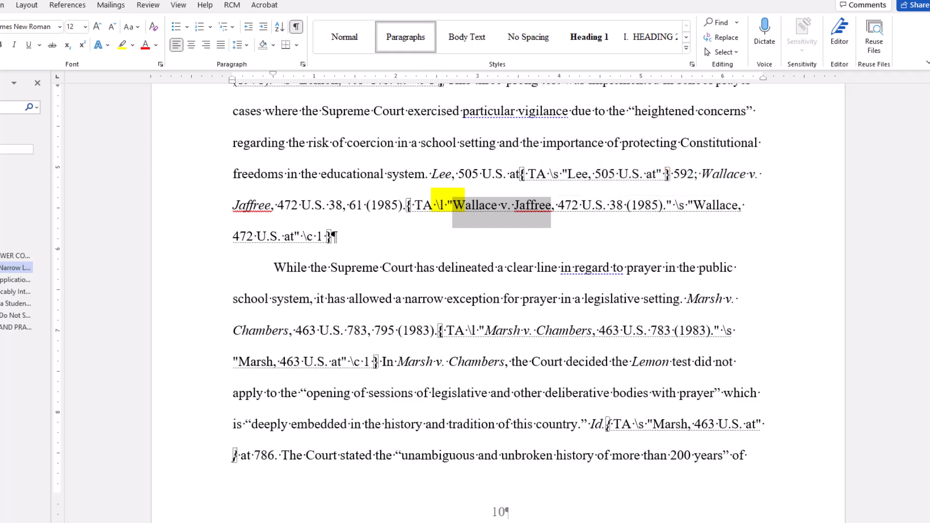
key("ctrl+i")
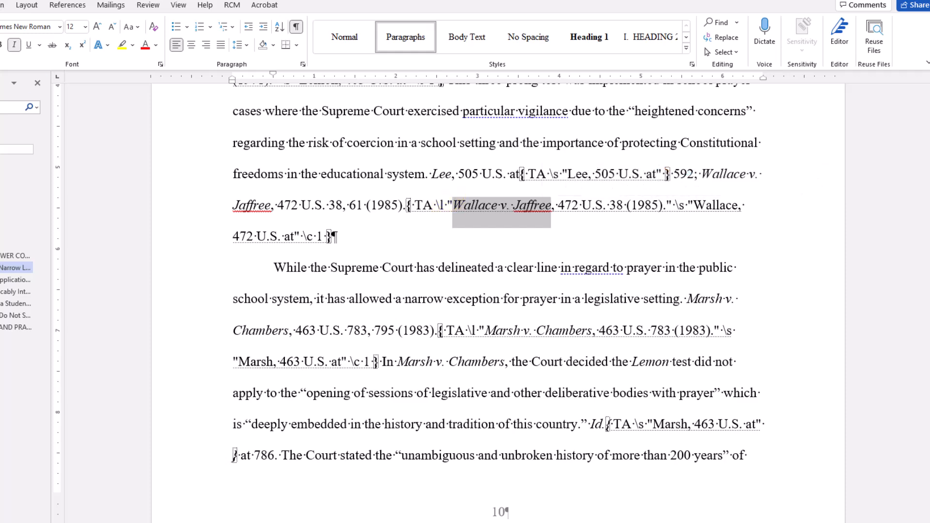
- Set the category number in the Town of Greece v. Galloway citation field to 1, the Cases category
scroll(498, 300, "down", 10)
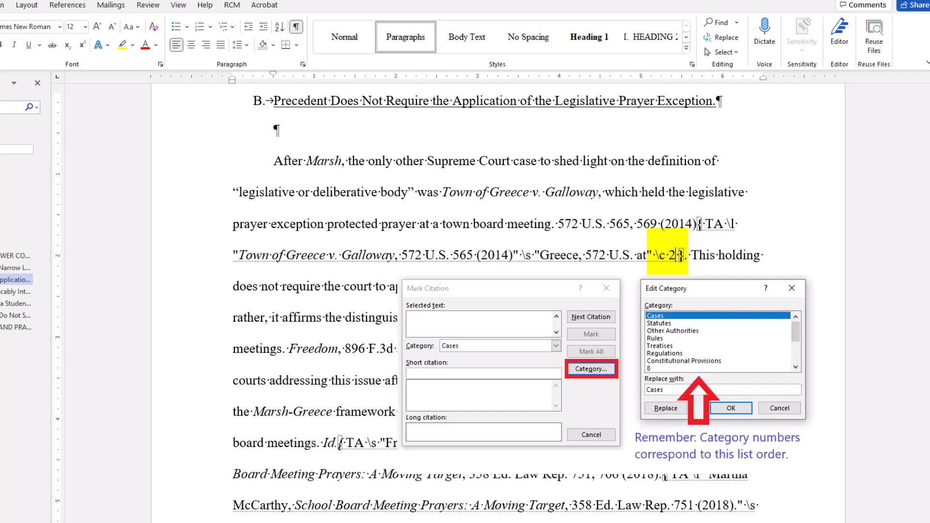
key("BackSpace")
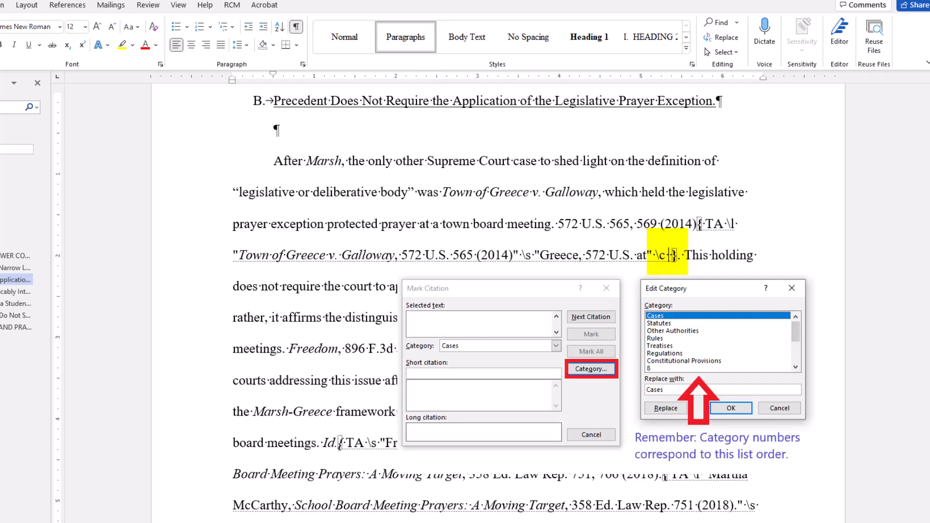
type("1")
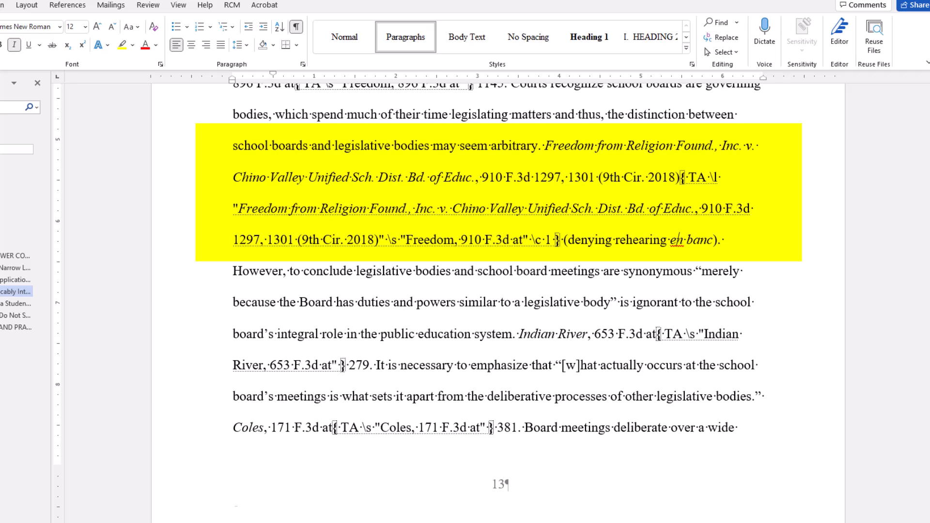
- Delete the pinpoint page ", 1301" from the long citation in the Freedom from Religion Foundation 910 F.3d 1297 TA field
left_click(260, 240)
key("Delete")
key("Delete")
key("Delete")
key("Delete")
key("Delete")
key("Delete")
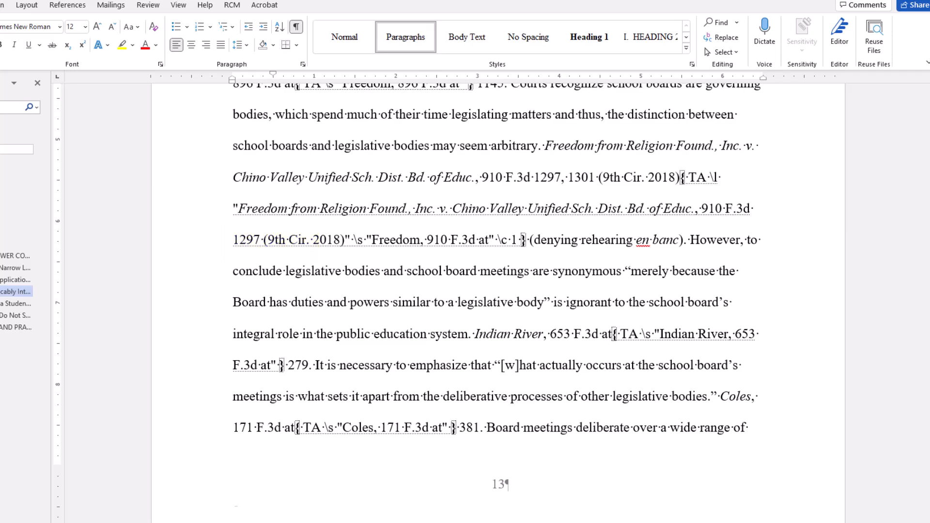
- Return to the table of authorities, hide the formatting marks and update the Cases section
left_click(9, 184)
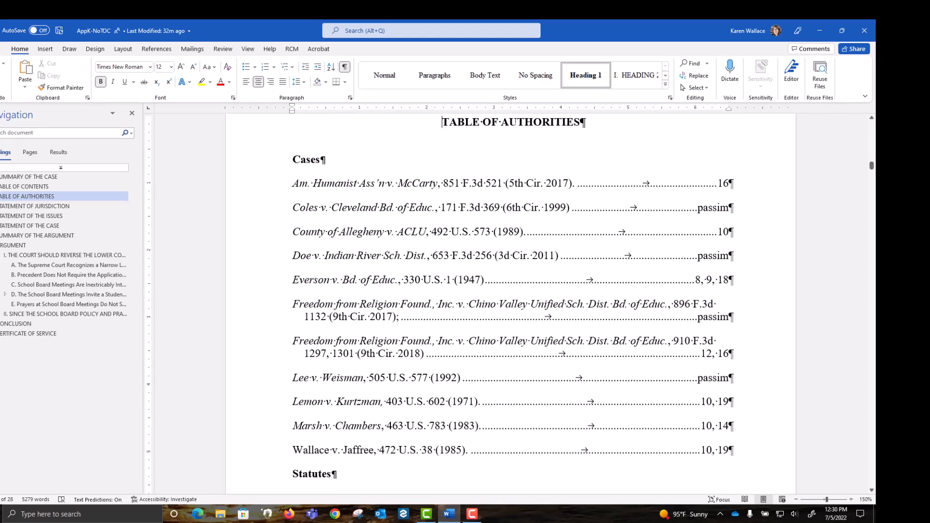
left_click(321, 159)
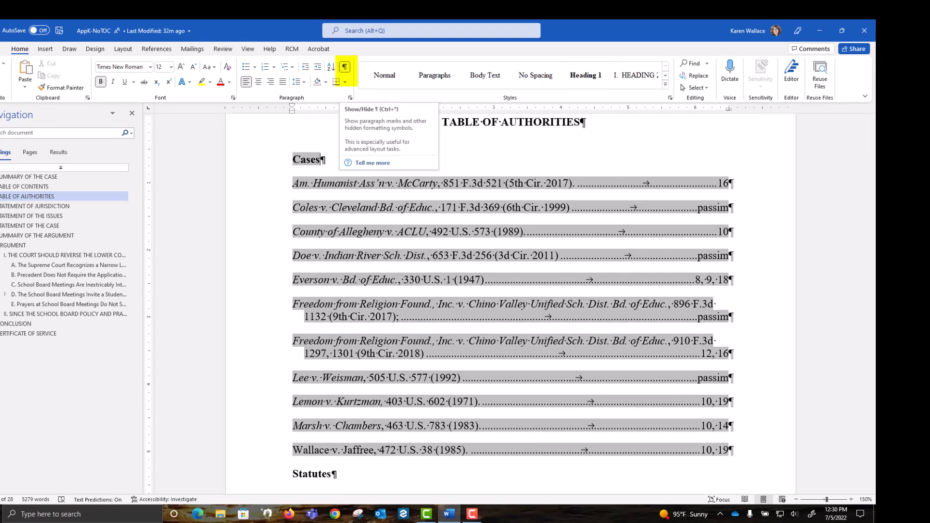
key("ctrl+shift+8")
left_click(311, 184)
left_click(308, 473)
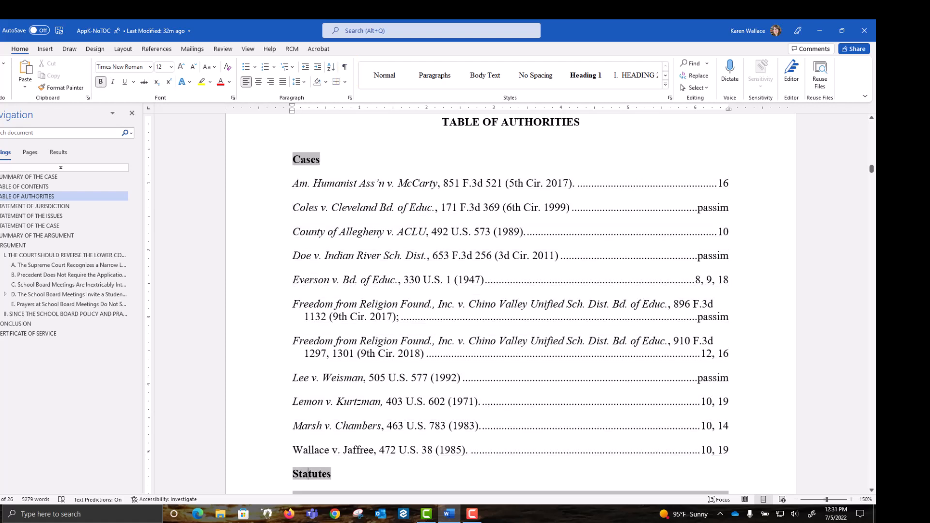
left_click(311, 160)
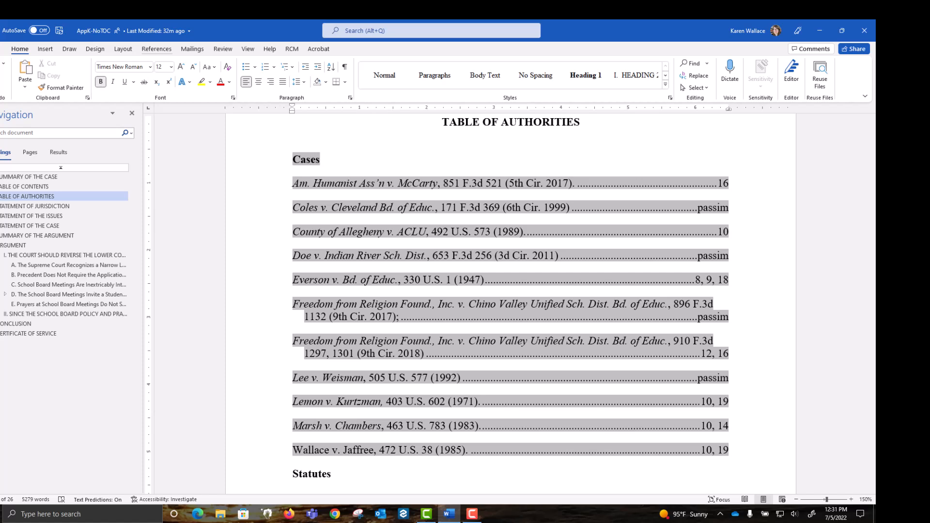
left_click(157, 49)
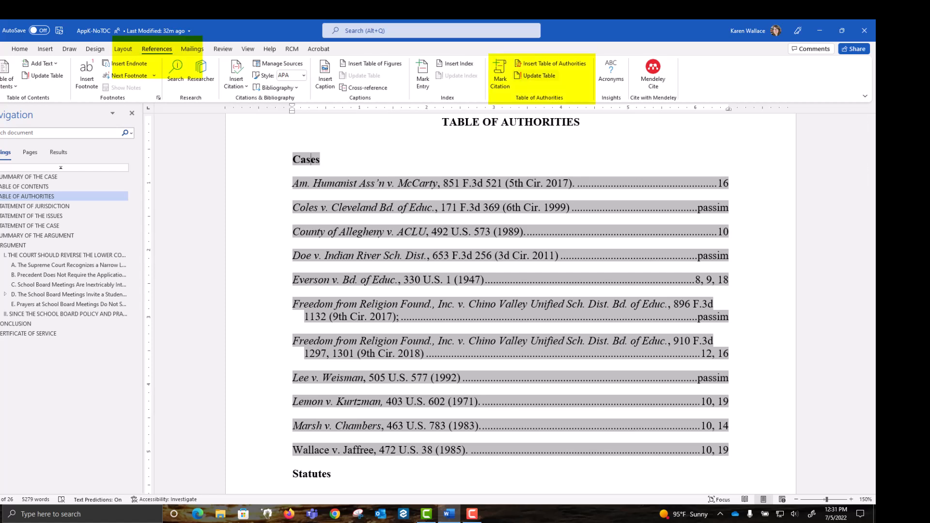
left_click(536, 76)
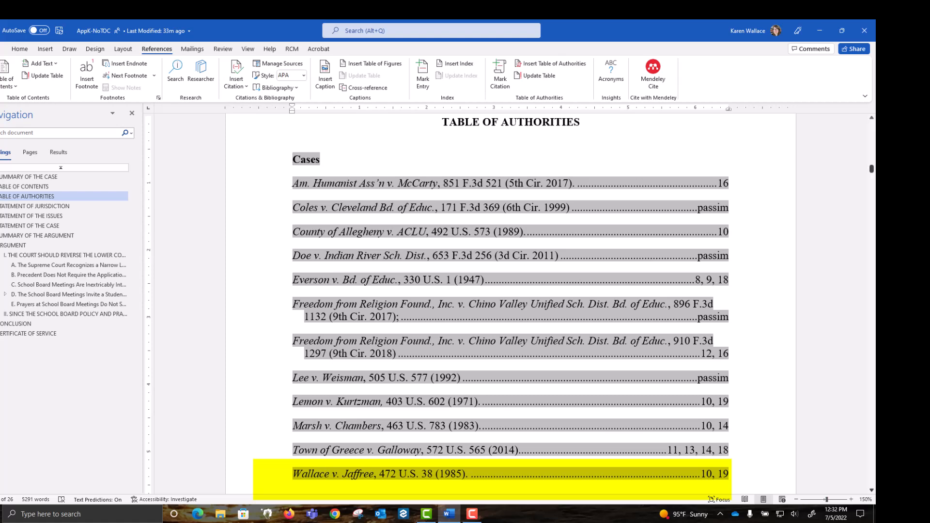
- Update the Statutes section of the table of authorities
scroll(510, 304, "down", 3)
scroll(511, 304, "down", 2)
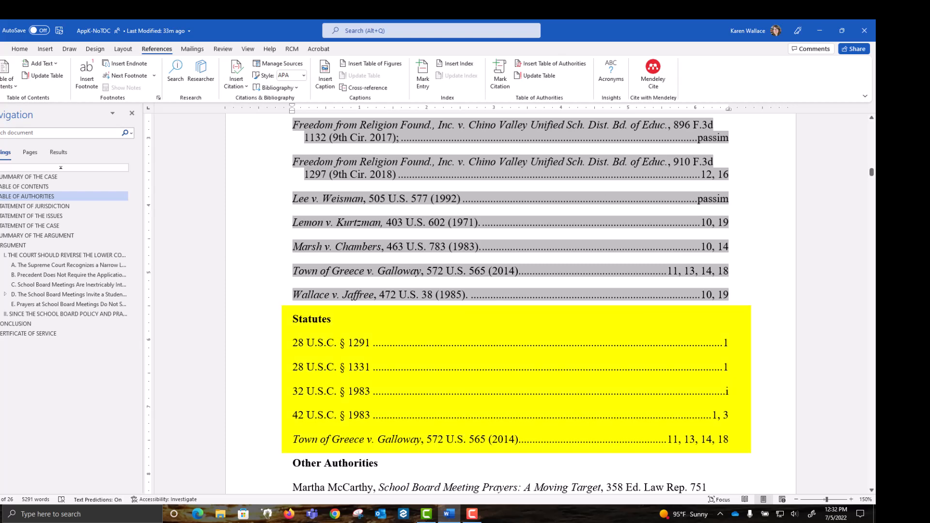
left_click(317, 343)
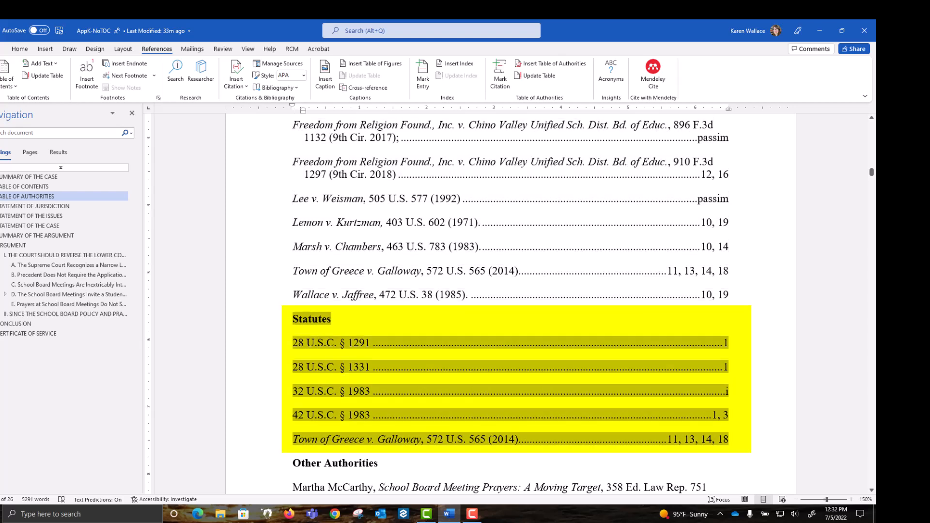
left_click(535, 76)
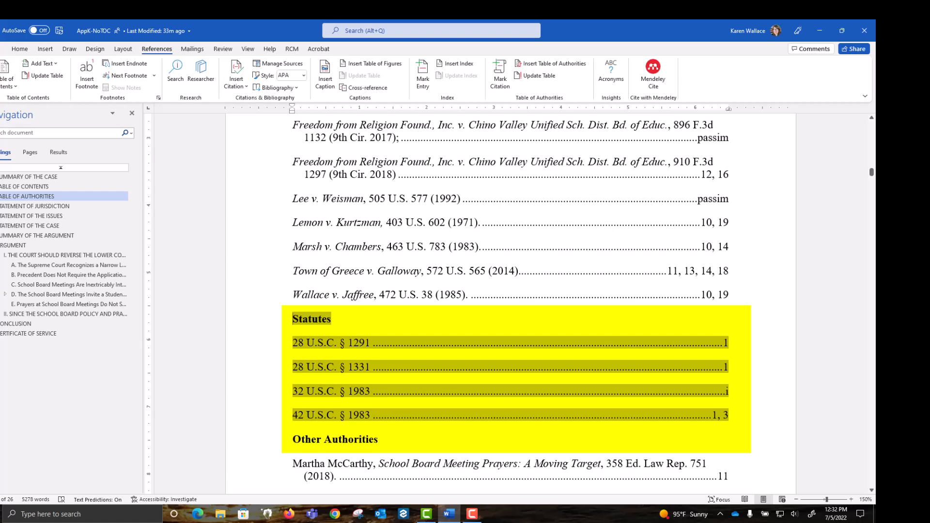
- Go to the table of contents, update the entire table, and review its refreshed headings and page numbers
scroll(511, 291, "down", 4)
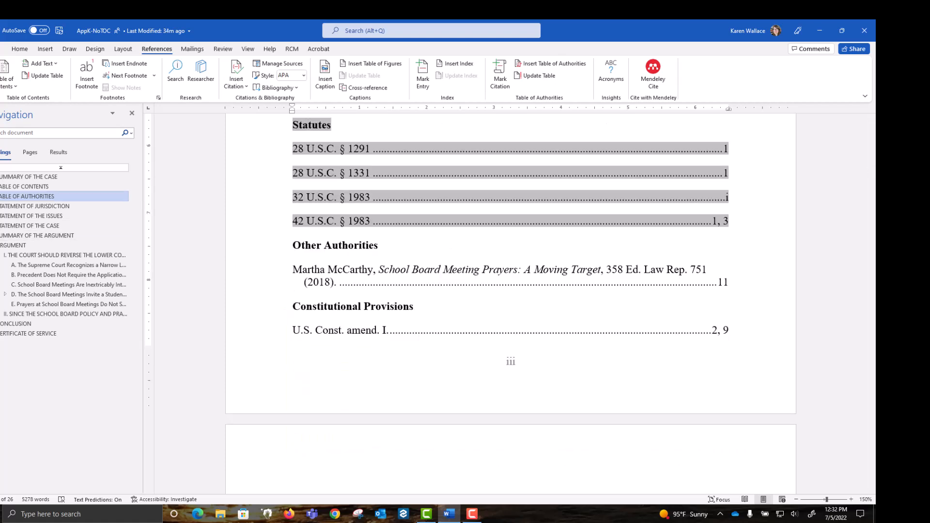
left_click(28, 196)
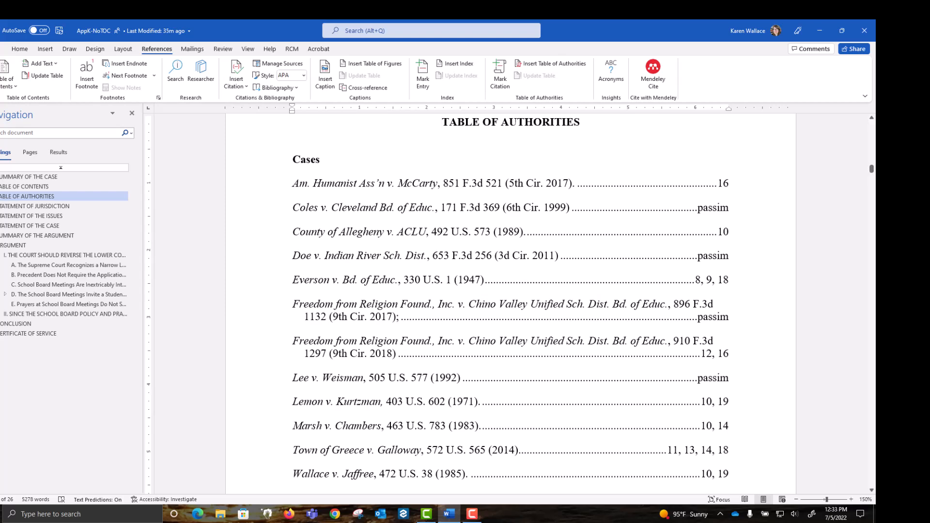
left_click(29, 187)
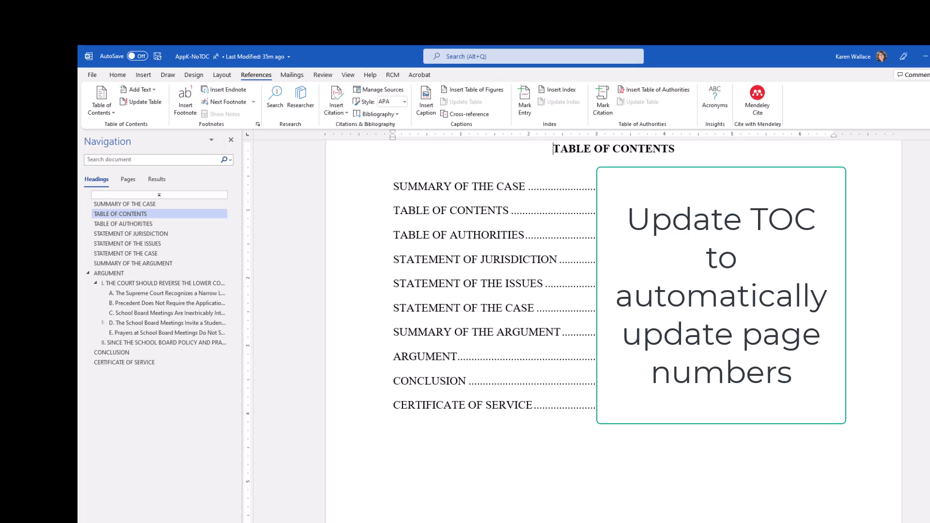
left_click(117, 76)
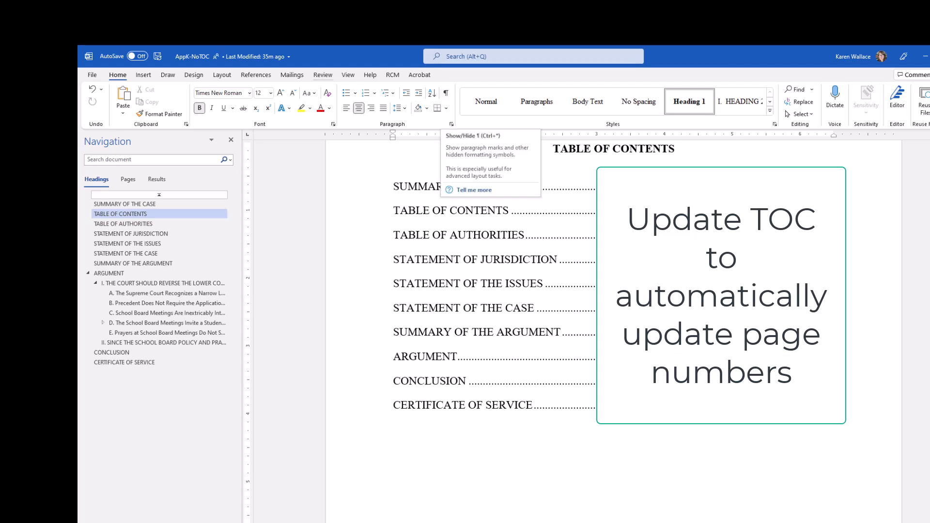
left_click(256, 75)
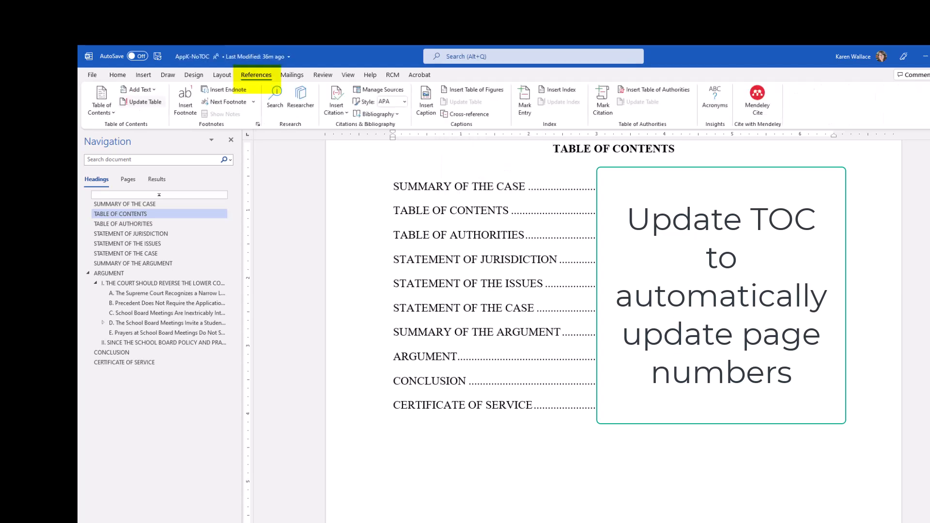
left_click(141, 102)
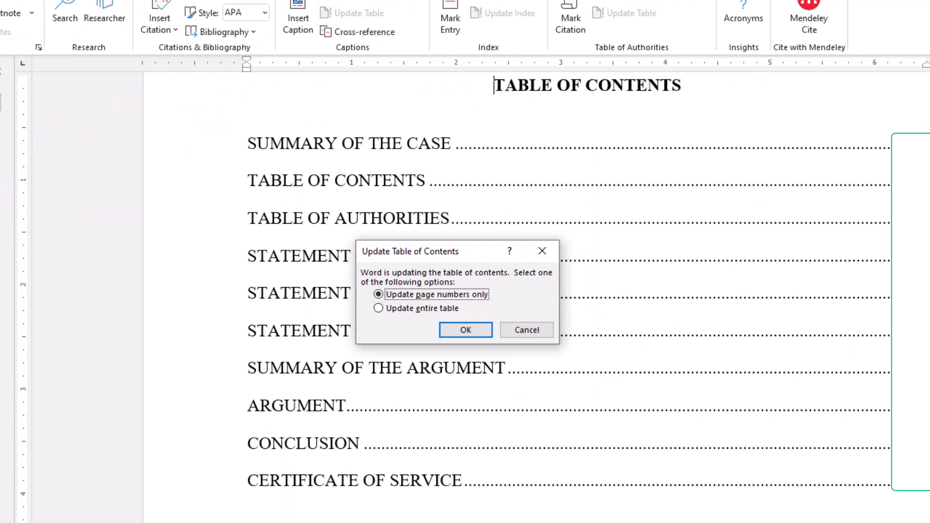
left_click(380, 308)
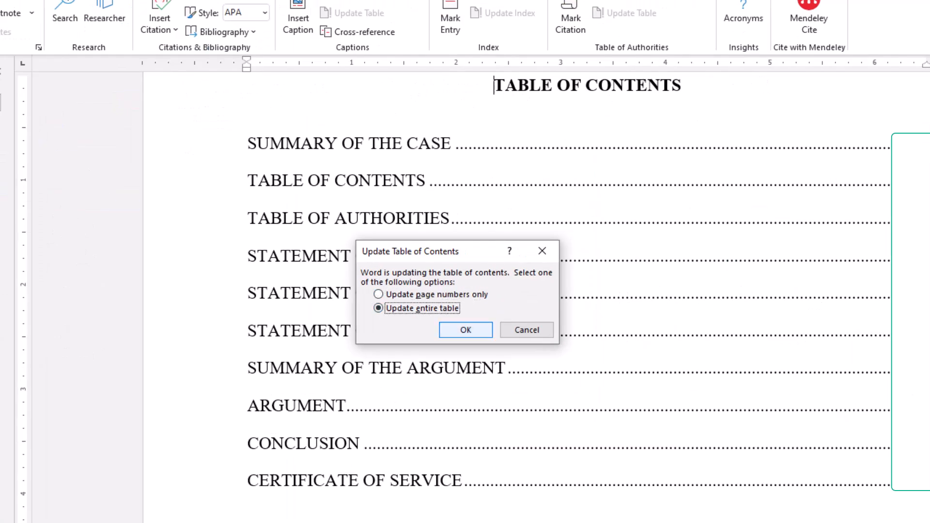
left_click(466, 330)
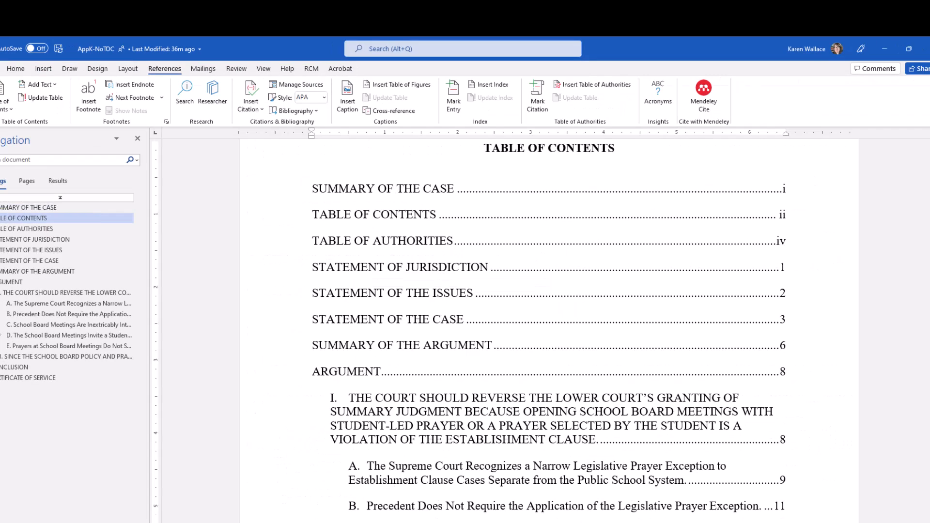
scroll(548, 329, "down", 1)
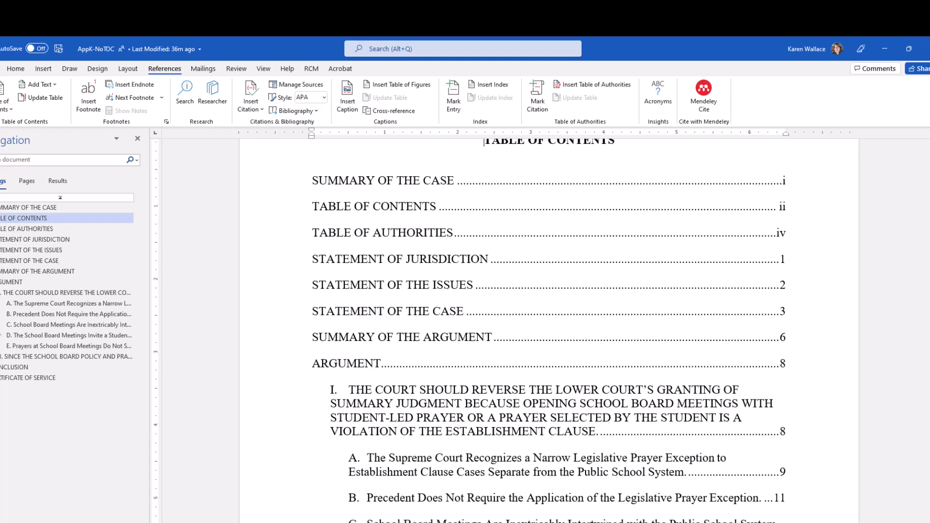
scroll(548, 329, "down", 2)
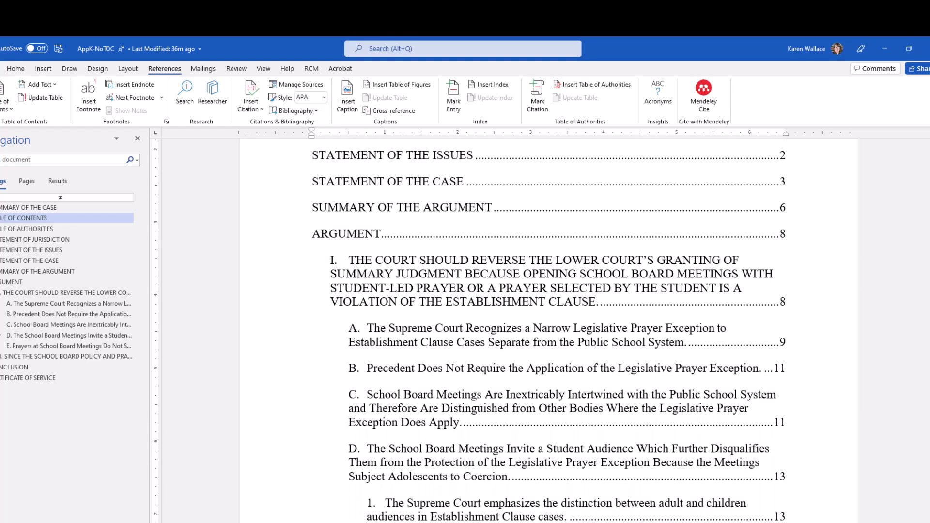
scroll(548, 330, "down", 1)
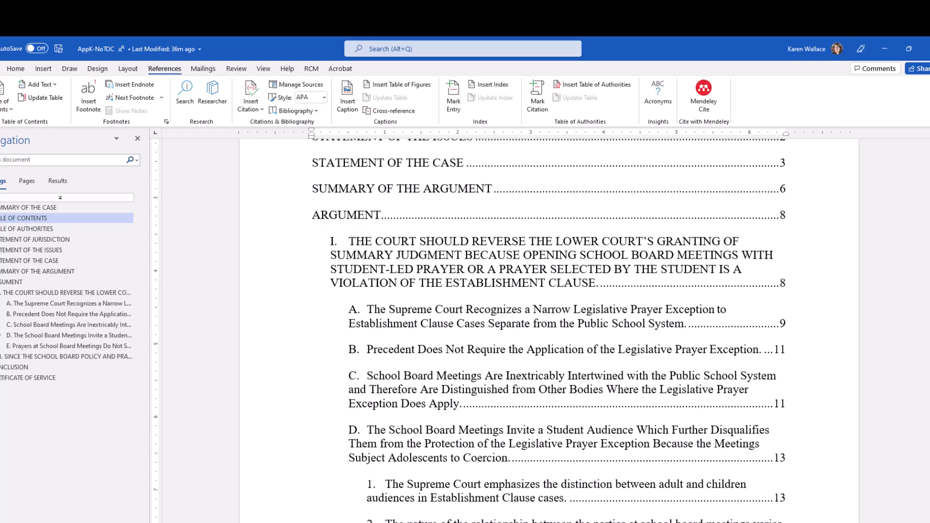